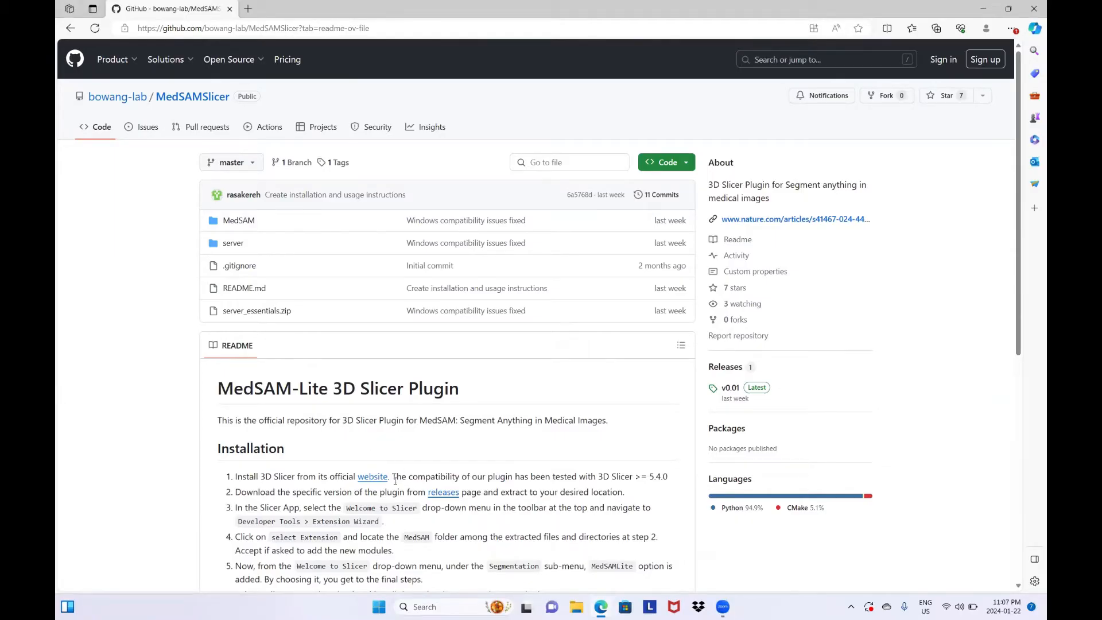
Open the 3D Slicer website linked in the README and download the stable 5.6.1 release for Windows
{"action": "middle_click", "coordinate": [372, 477]}
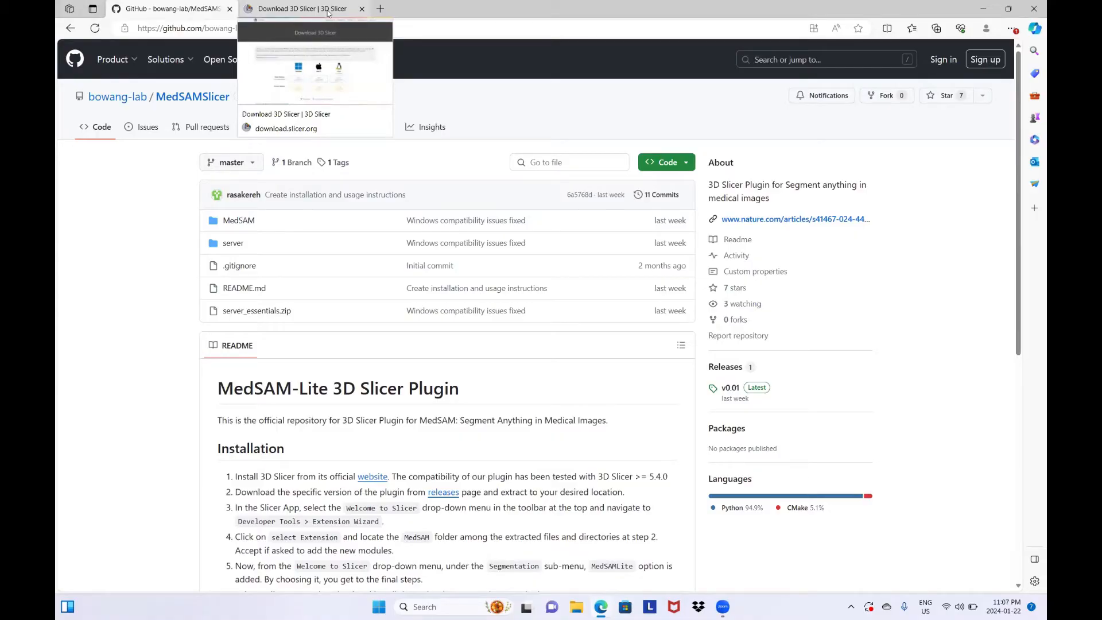
{"action": "left_click", "coordinate": [328, 12]}
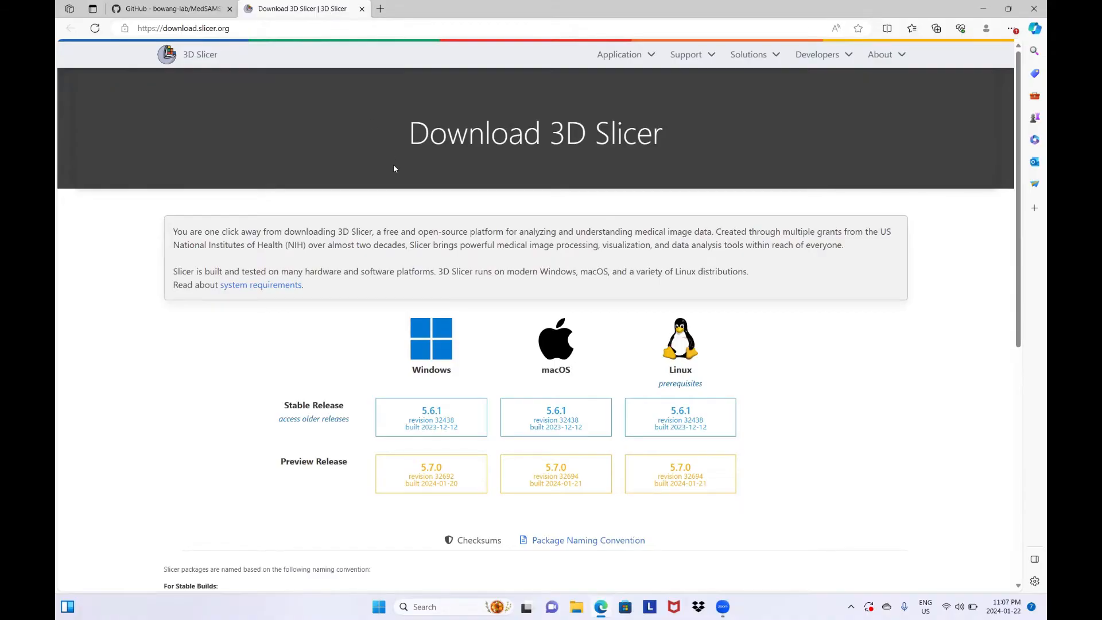
{"action": "left_click", "coordinate": [432, 416]}
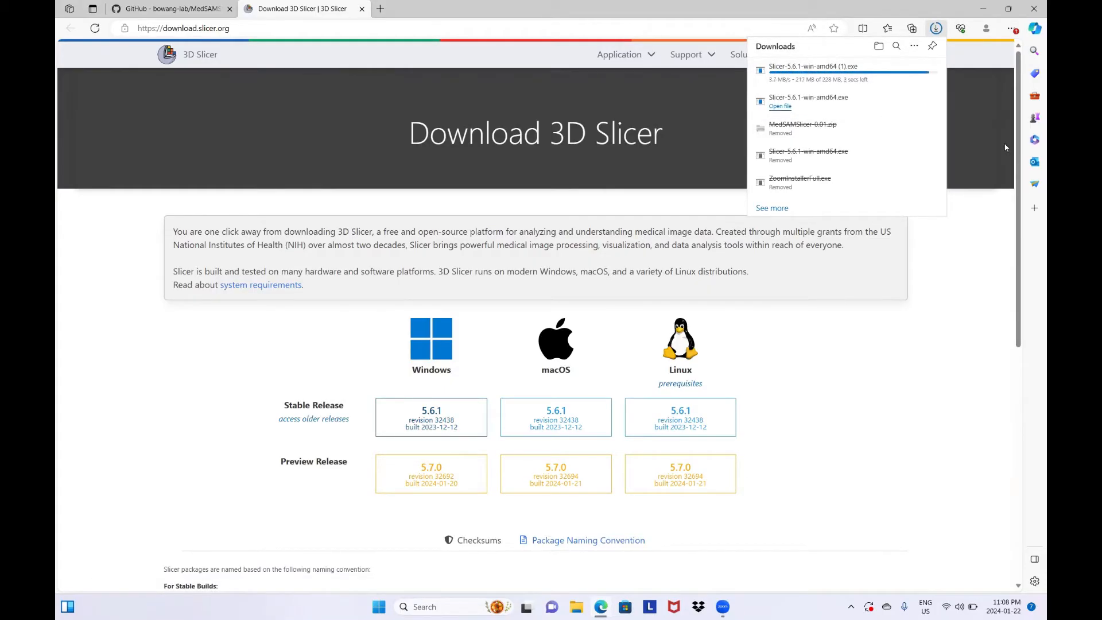
Run the downloaded installer to install Slicer 5.6.1 with a desktop shortcut and without launching it on completion
{"action": "left_click", "coordinate": [780, 76]}
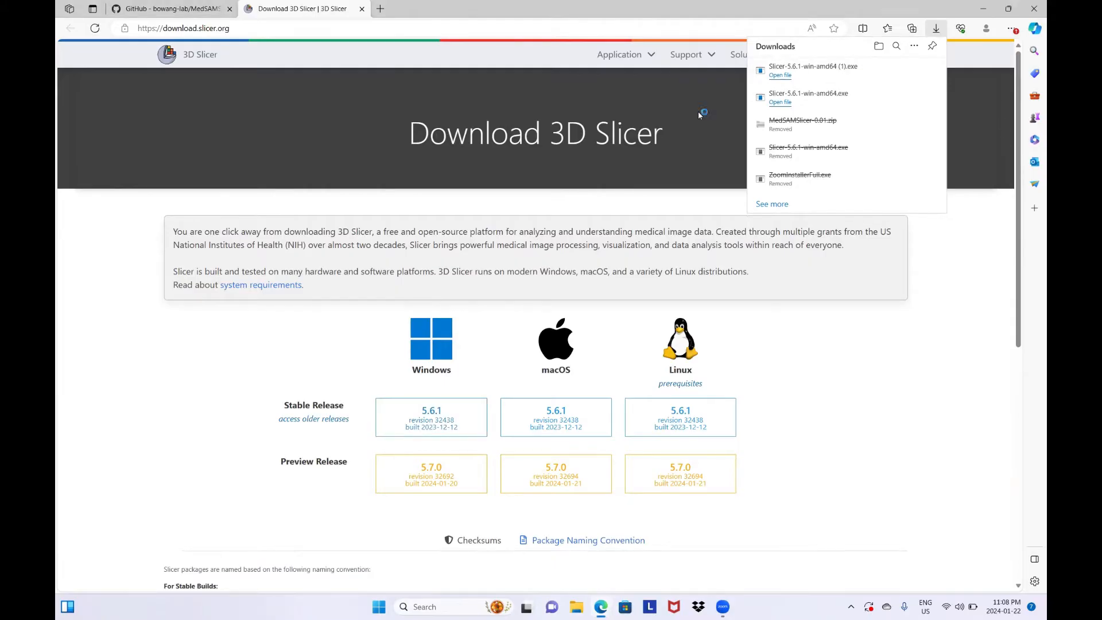
{"action": "left_click", "coordinate": [609, 389]}
{"action": "left_click", "coordinate": [609, 389]}
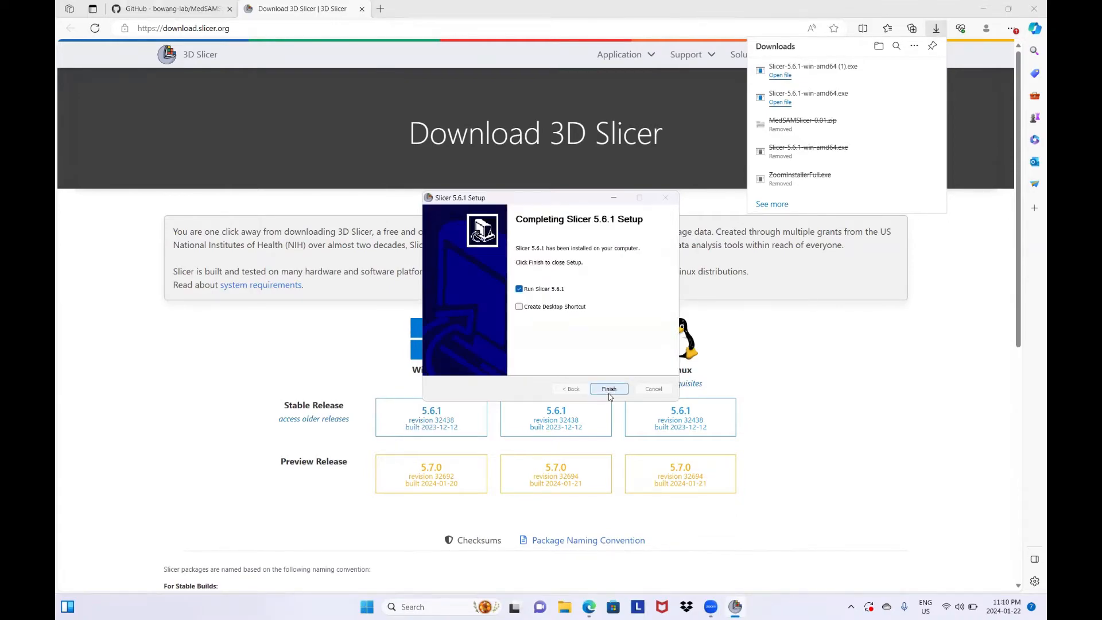
{"action": "left_click", "coordinate": [520, 307]}
{"action": "left_click", "coordinate": [520, 289]}
{"action": "left_click", "coordinate": [610, 389]}
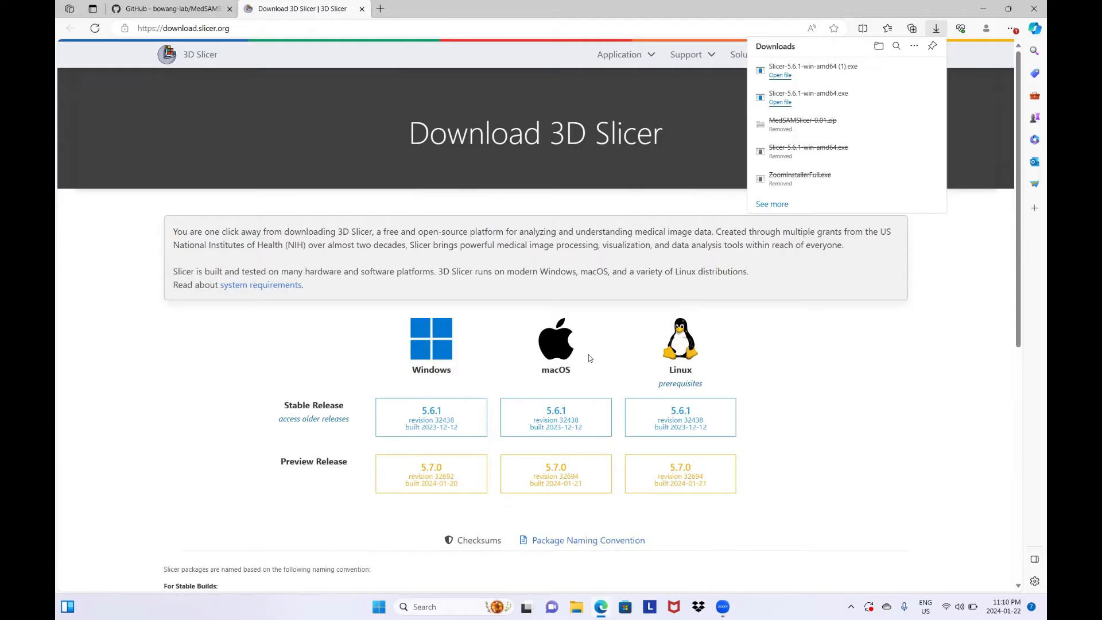
Close the 3D Slicer download page and download the zip source code of MedSAMSlicer release v0.01 from GitHub
{"action": "left_click", "coordinate": [358, 12]}
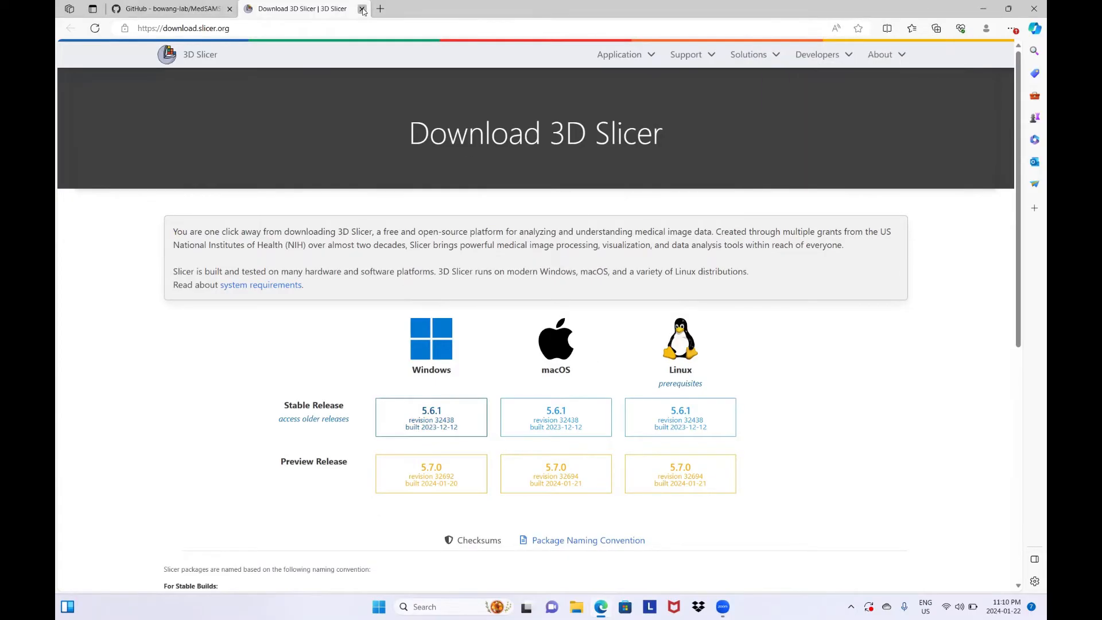
{"action": "left_click", "coordinate": [362, 10]}
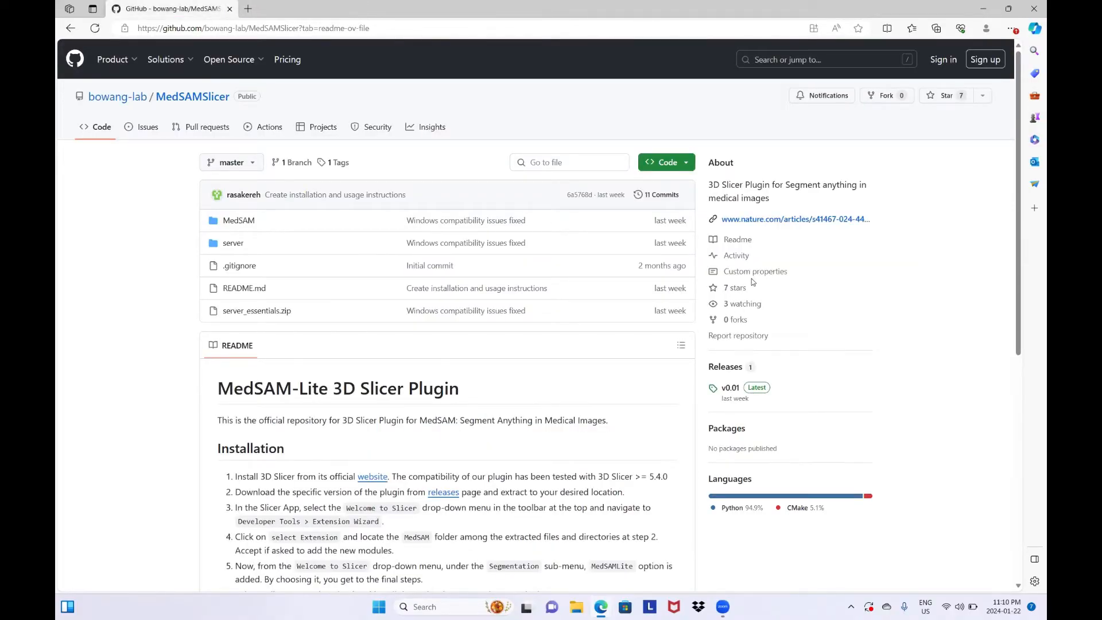
{"action": "middle_click", "coordinate": [753, 391]}
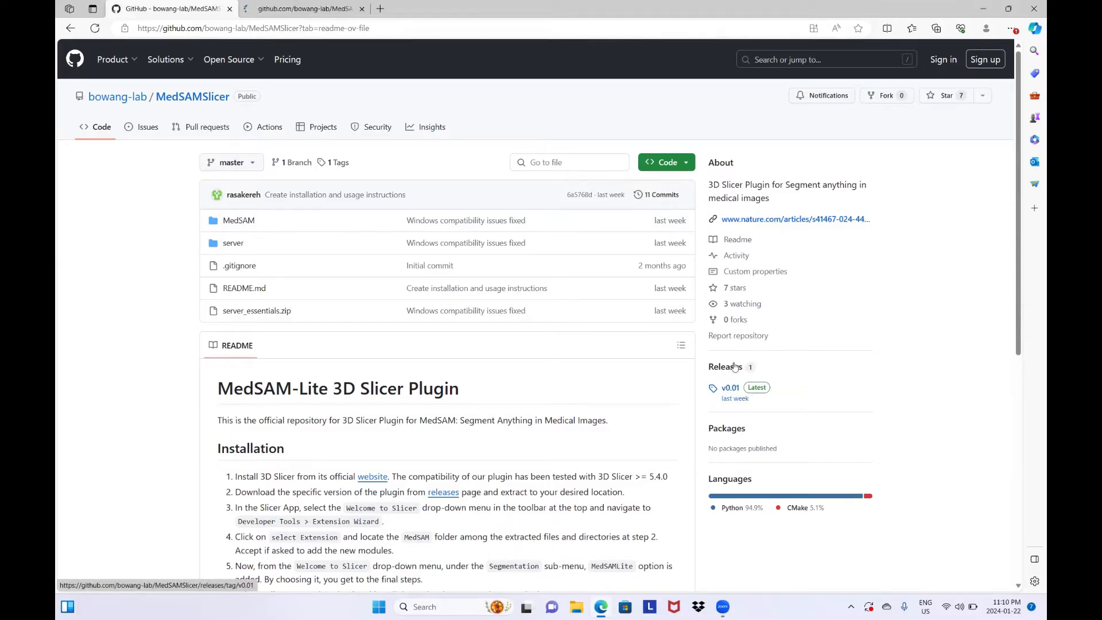
{"action": "left_click", "coordinate": [325, 5]}
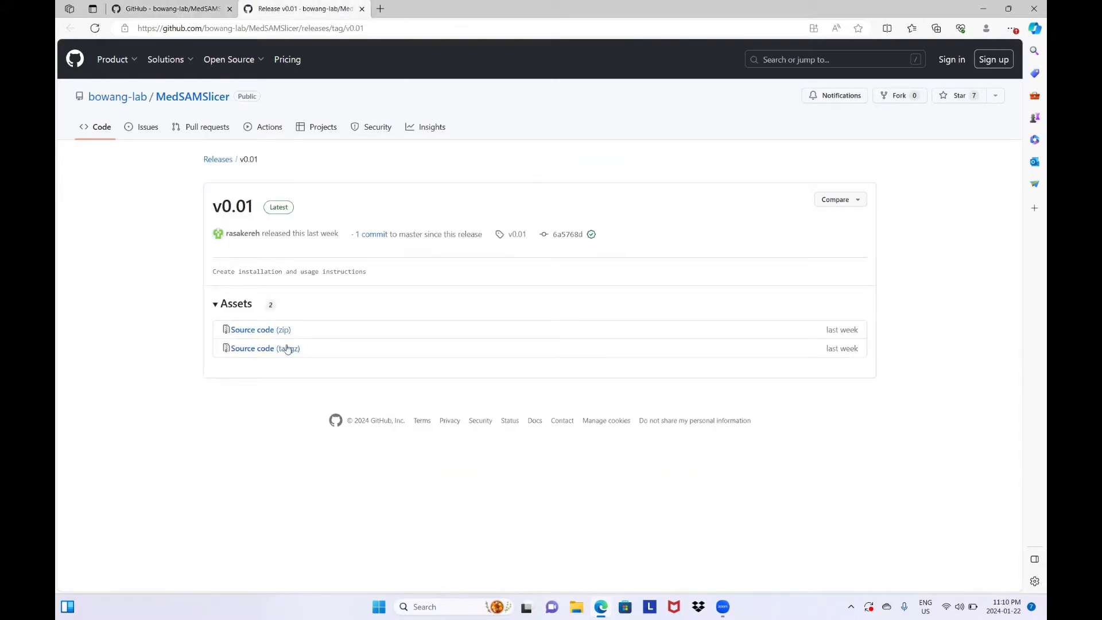
{"action": "right_click", "coordinate": [256, 332]}
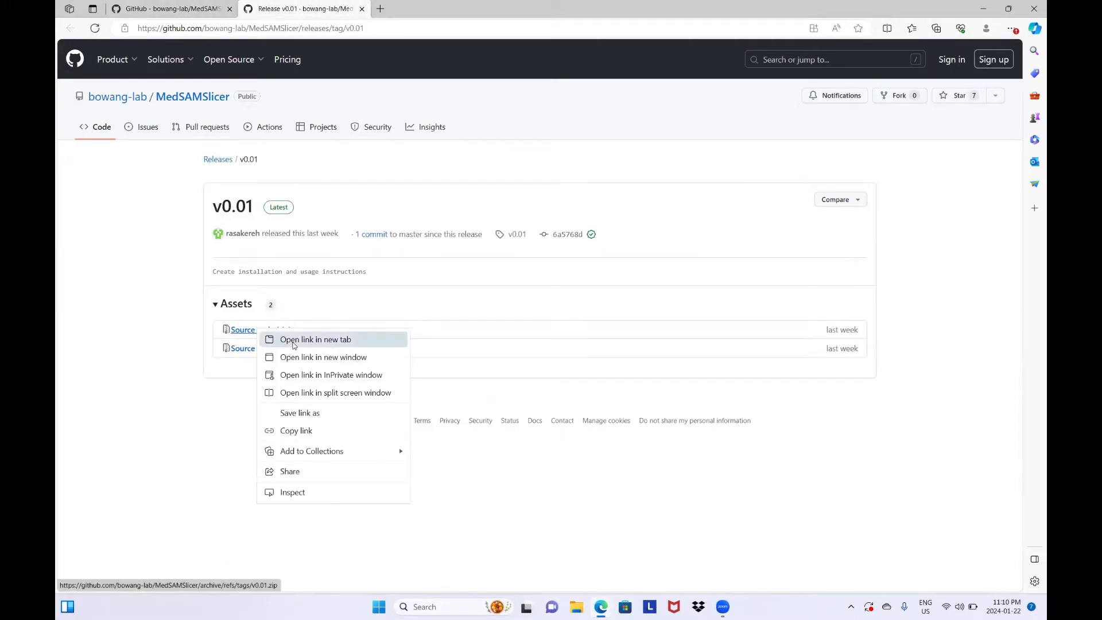
{"action": "left_click", "coordinate": [315, 340]}
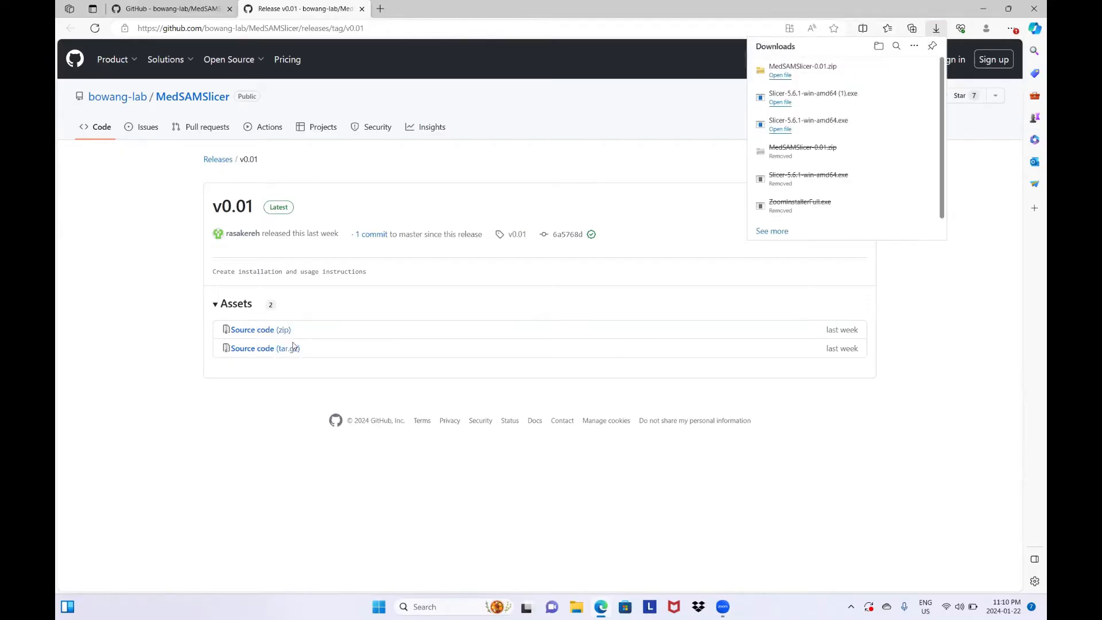
Extract the MedSAMSlicer-0.01 zip archive into its own folder in Downloads and close the extracted folder's window
{"action": "left_click", "coordinate": [779, 77]}
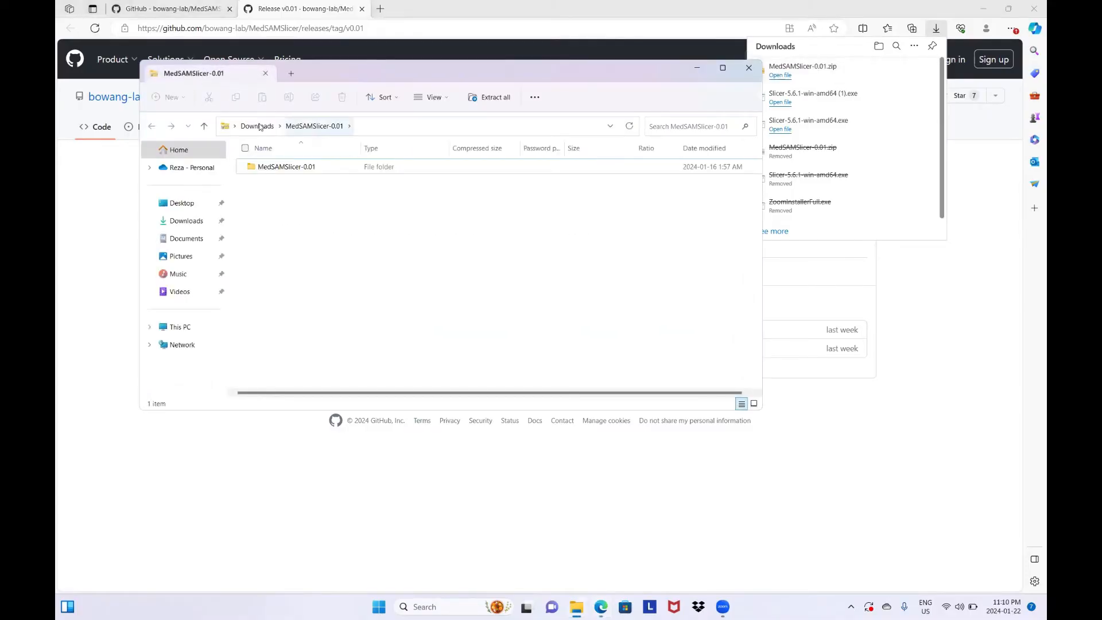
{"action": "left_click", "coordinate": [258, 126]}
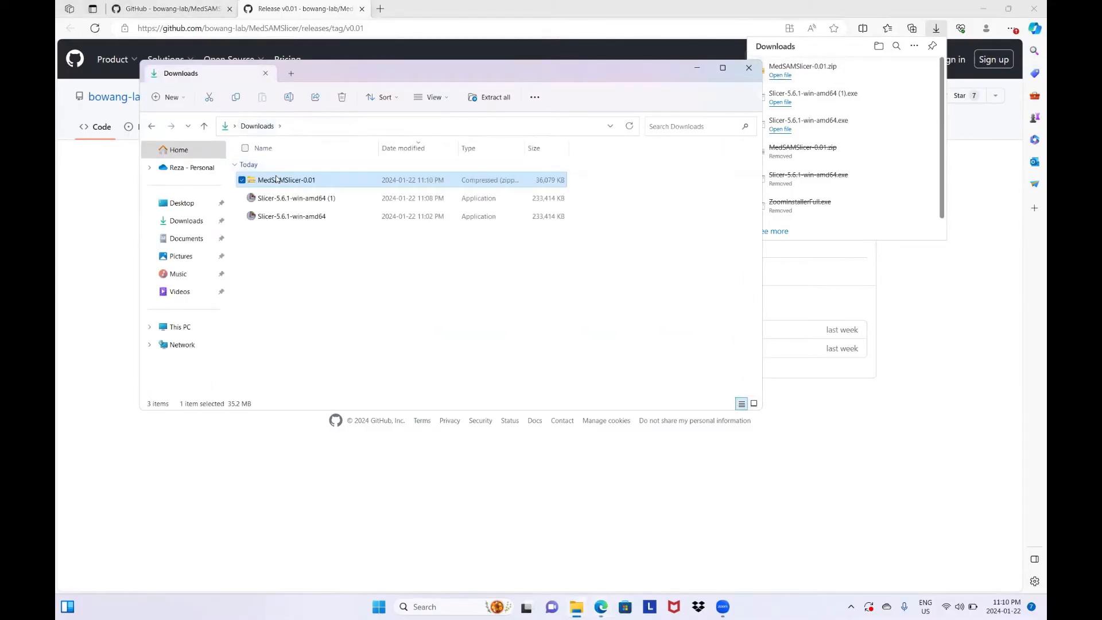
{"action": "right_click", "coordinate": [277, 179]}
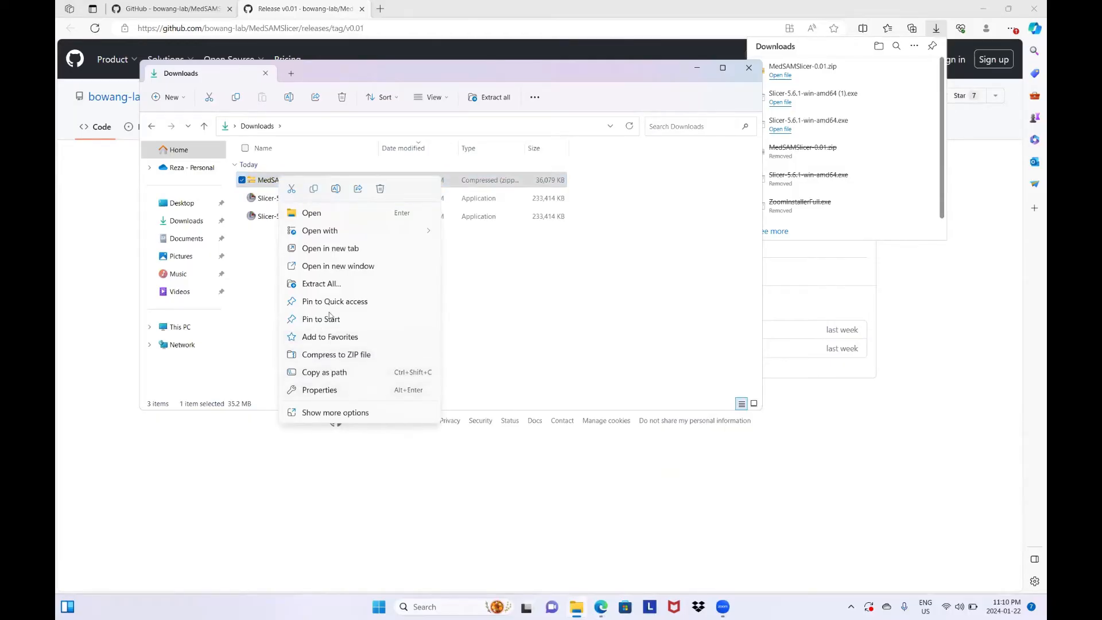
{"action": "left_click", "coordinate": [329, 287]}
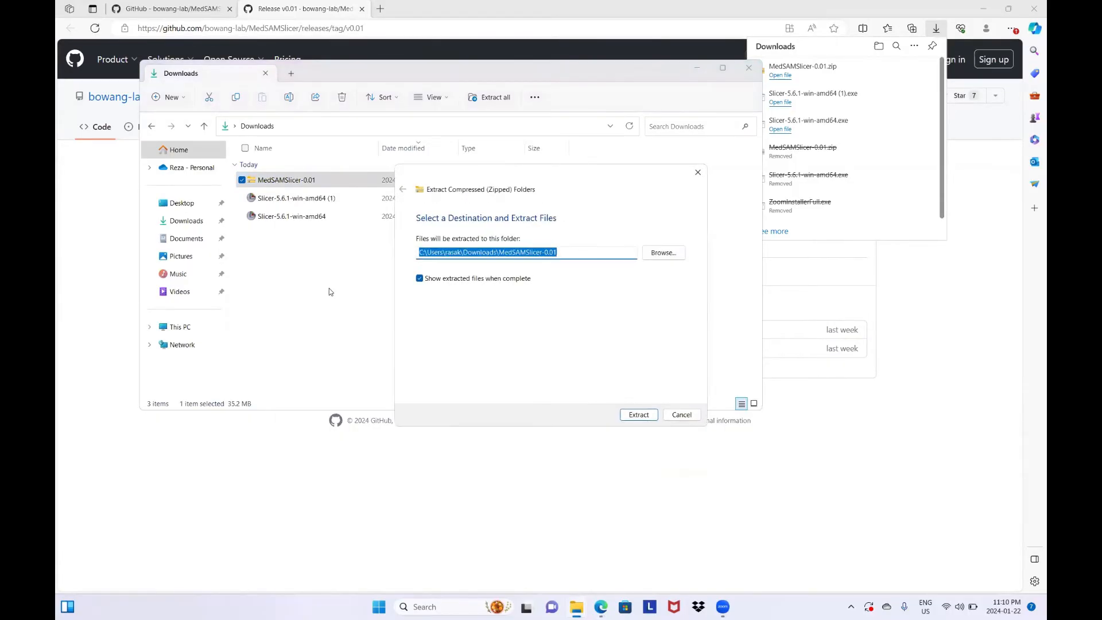
{"action": "key", "text": "Return"}
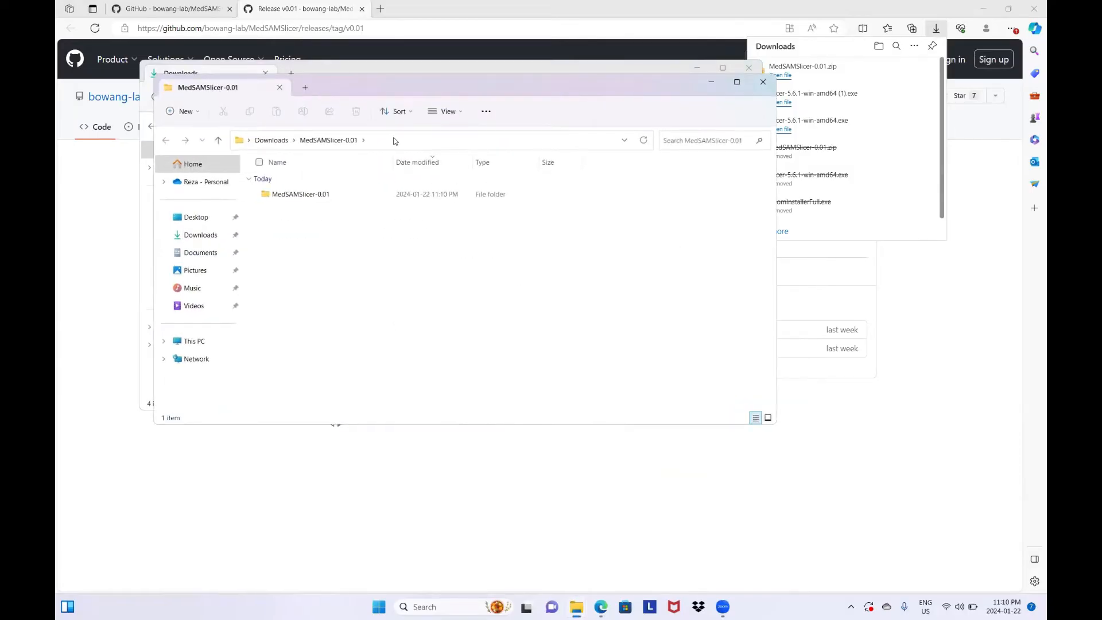
{"action": "left_click", "coordinate": [281, 89]}
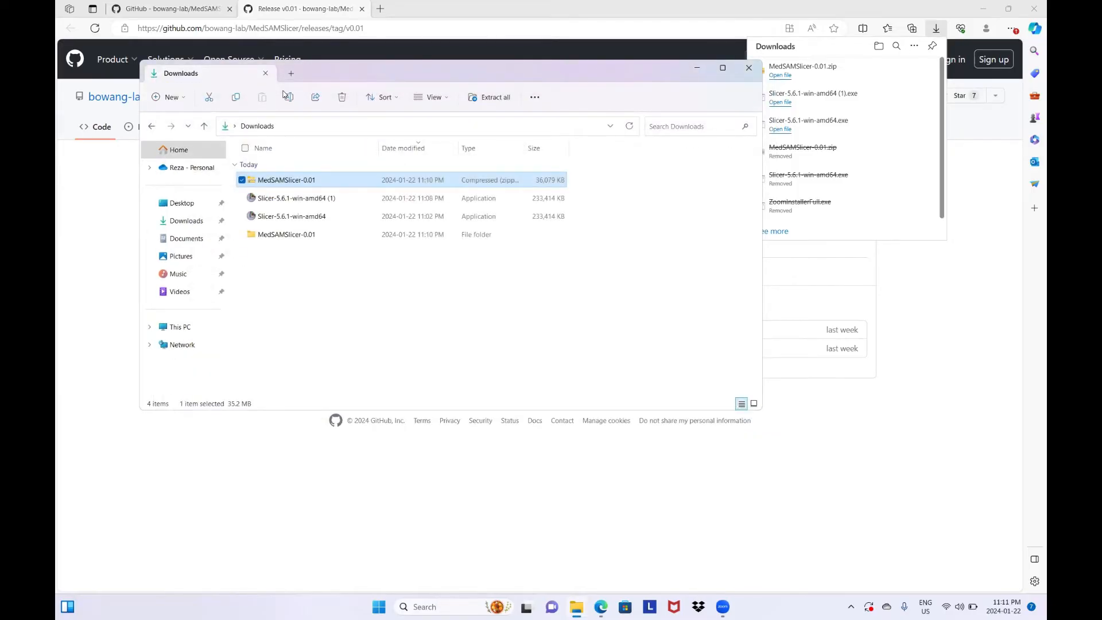
Launch Slicer 5.6.1 from the desktop and dismiss its clinical-use notice
{"action": "key", "text": "super+d"}
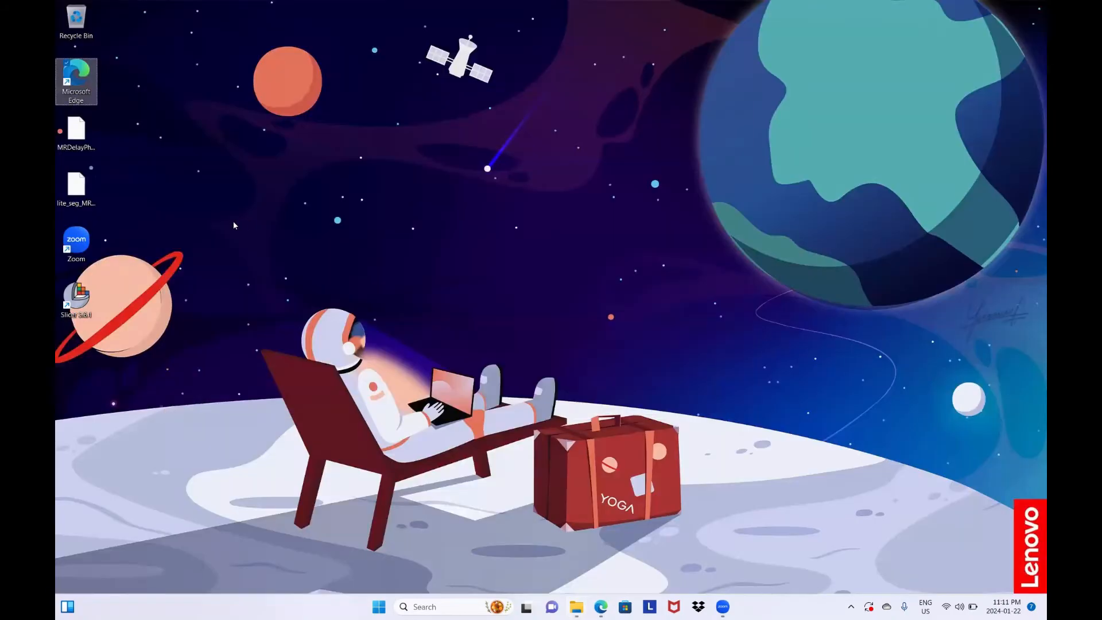
{"action": "left_click", "coordinate": [57, 302]}
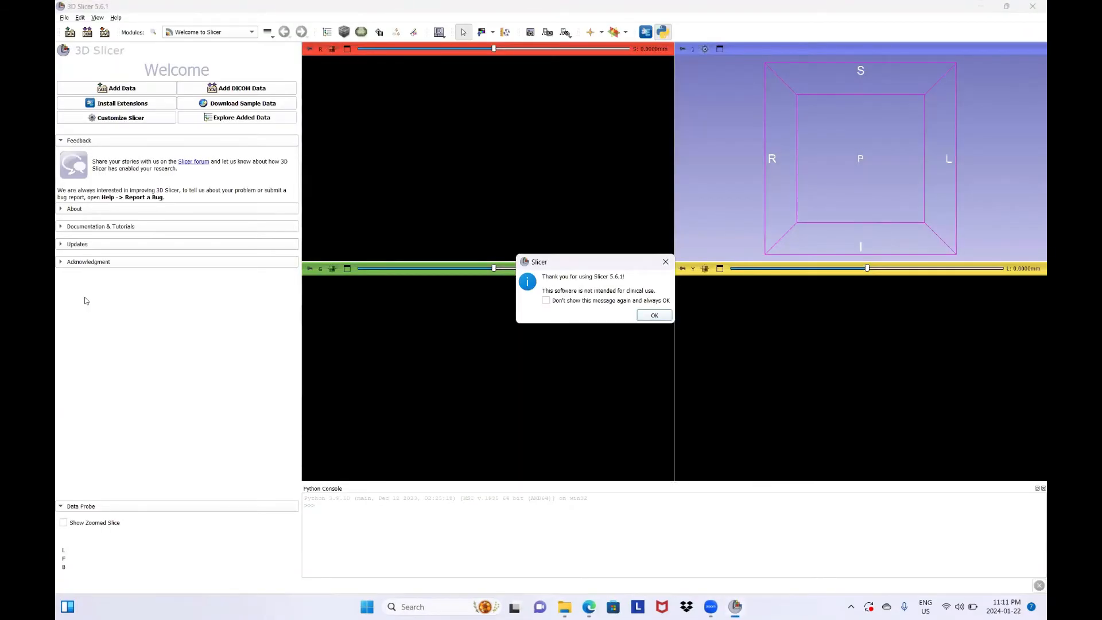
{"action": "key", "text": "Return"}
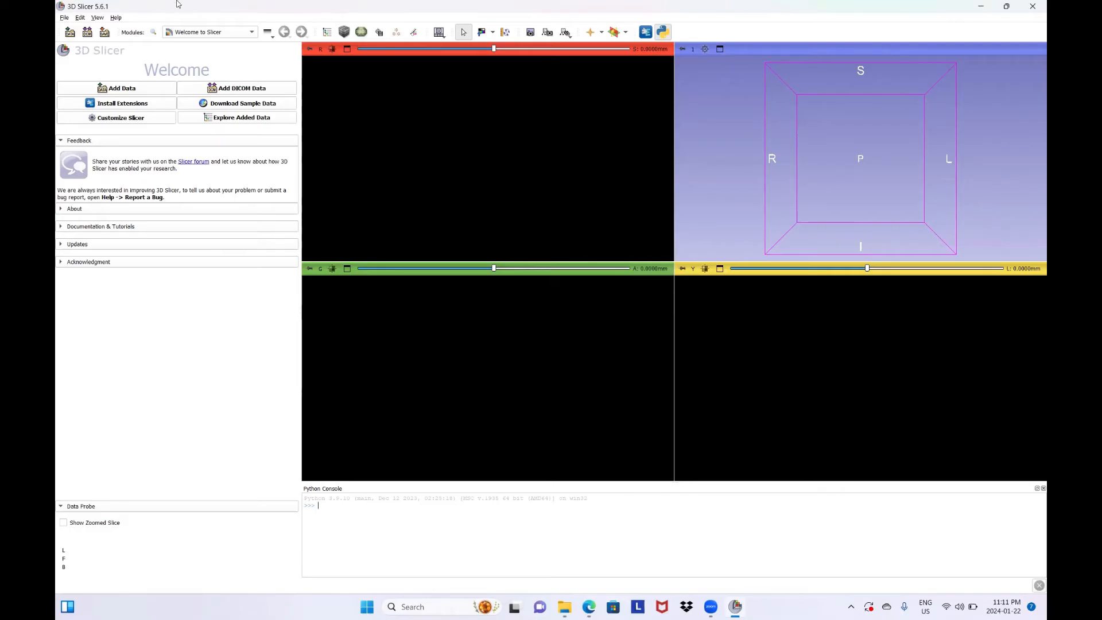
Switch to the Extension Wizard module from the Developer Tools category
{"action": "left_click", "coordinate": [227, 35]}
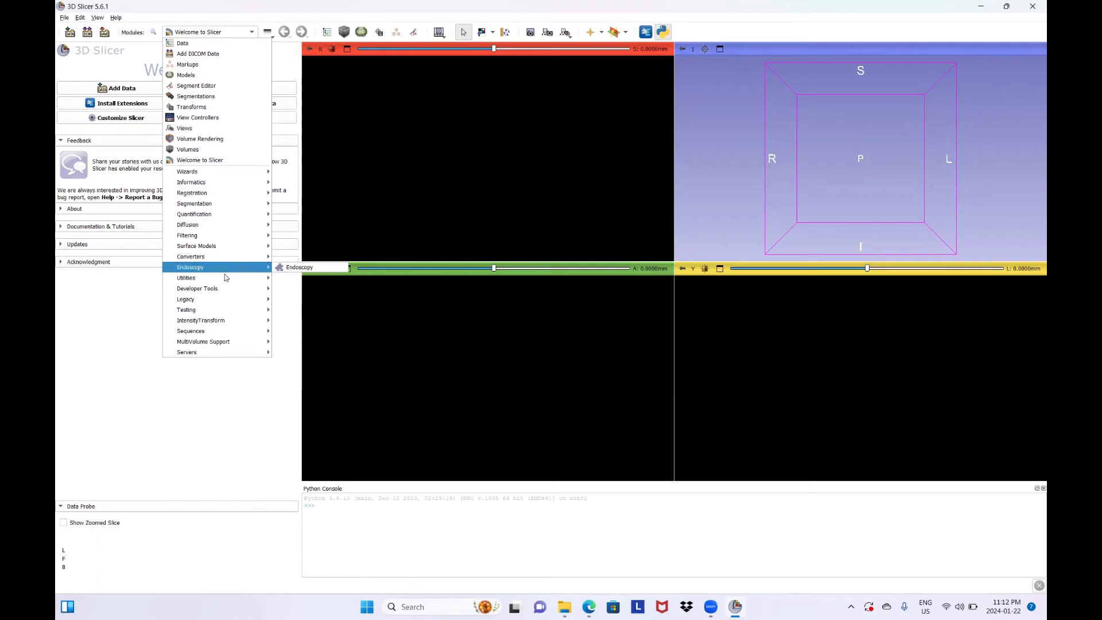
{"action": "mouse_move", "coordinate": [227, 289]}
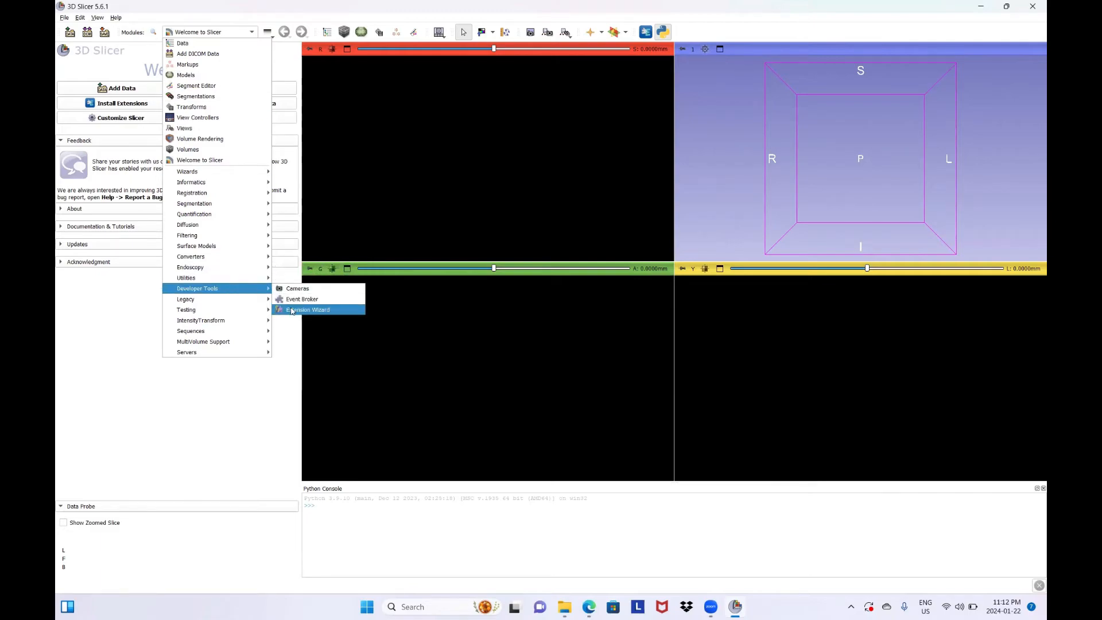
{"action": "left_click", "coordinate": [292, 311]}
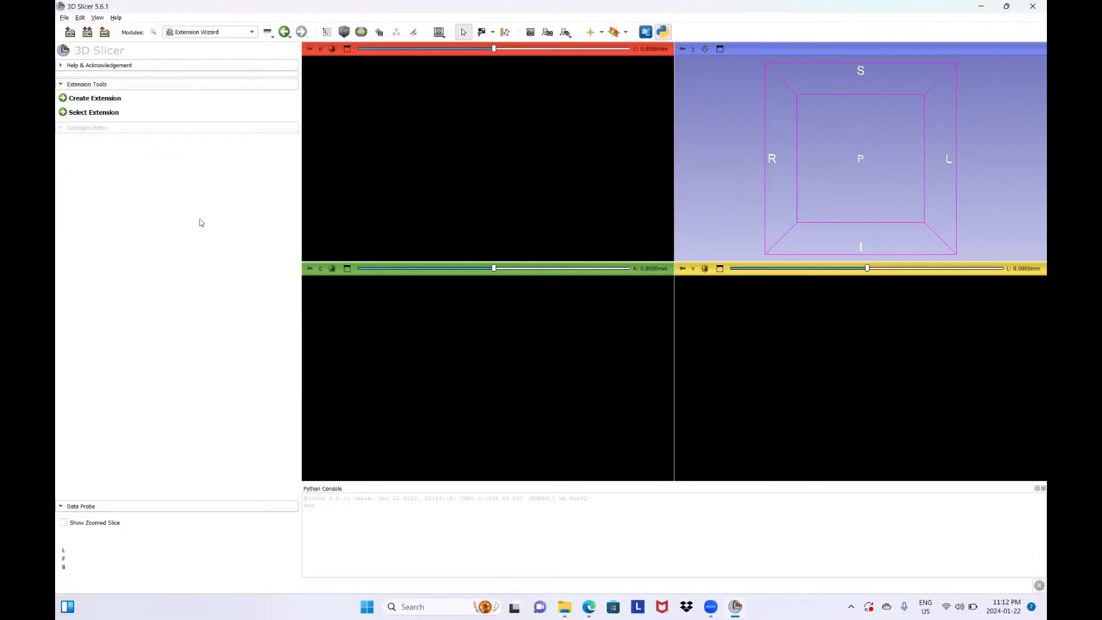
Select the MedSAM folder inside the extracted MedSAMSlicer-0.01 download as an extension and load its MedSAMLite module
{"action": "left_click", "coordinate": [93, 113]}
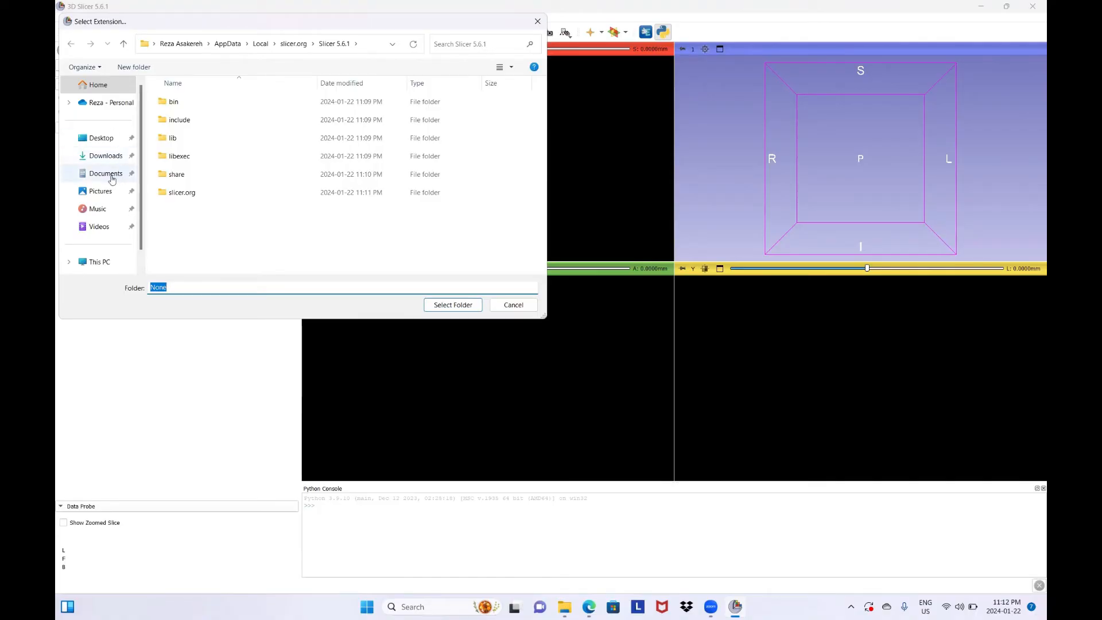
{"action": "left_click", "coordinate": [101, 156]}
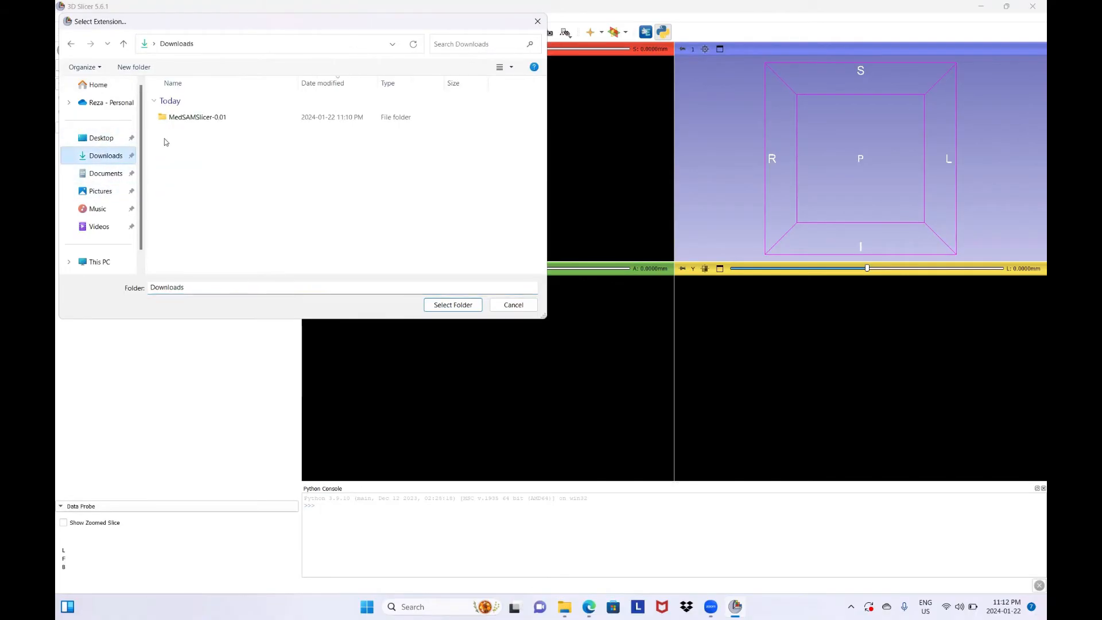
{"action": "double_click", "coordinate": [208, 121]}
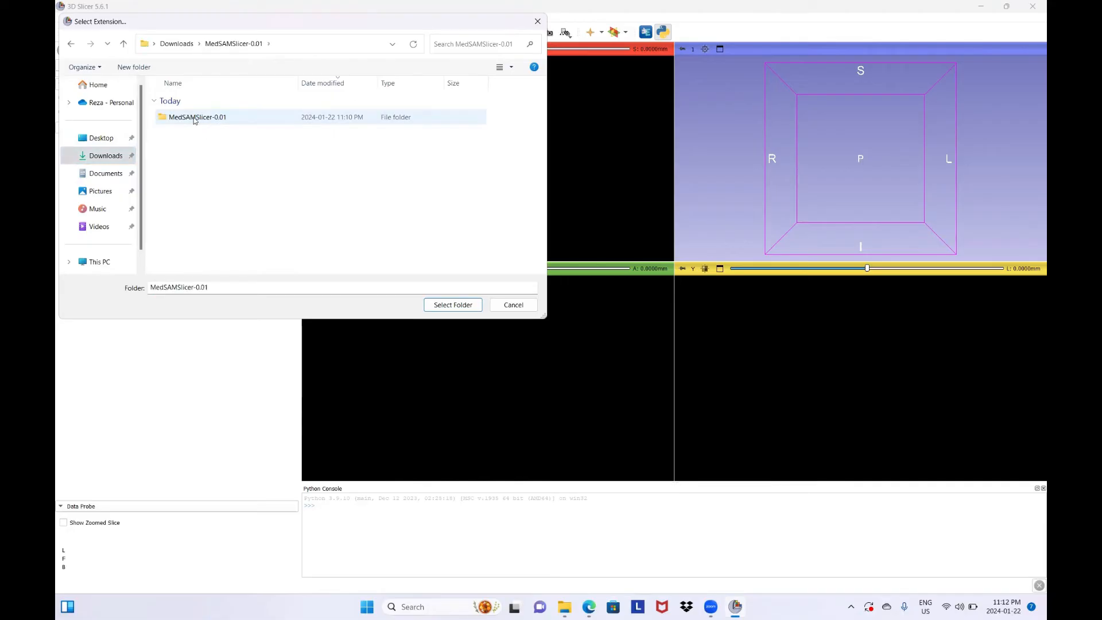
{"action": "double_click", "coordinate": [195, 119]}
{"action": "left_click", "coordinate": [194, 120]}
{"action": "left_click_drag", "start_coordinate": [194, 118], "coordinate": [193, 122]}
{"action": "left_click", "coordinate": [183, 135]}
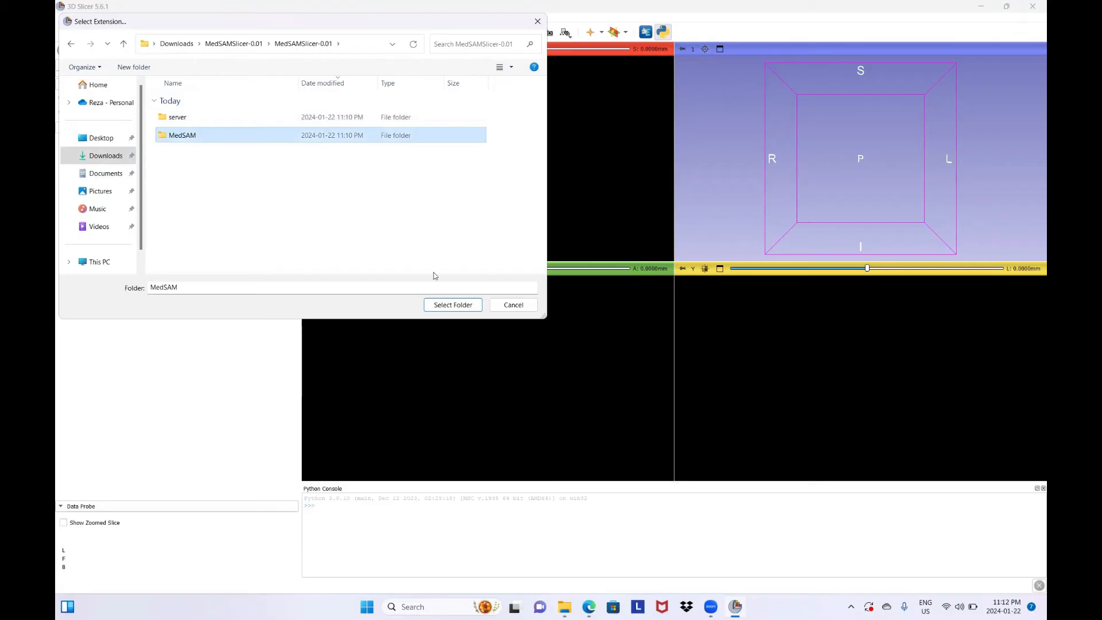
{"action": "left_click", "coordinate": [452, 308]}
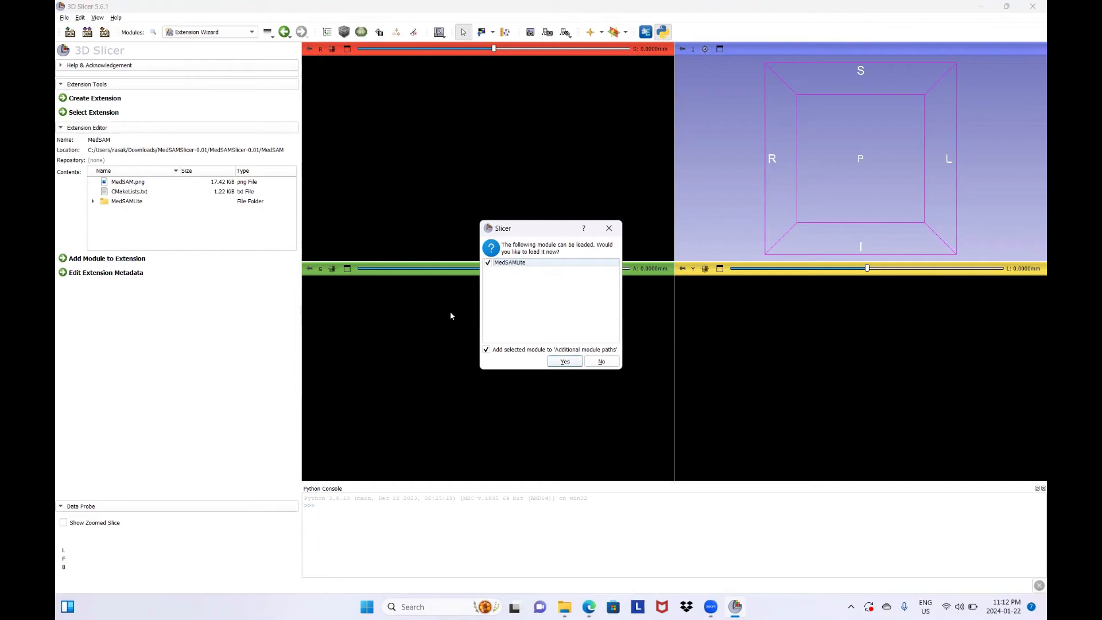
{"action": "left_click", "coordinate": [565, 361]}
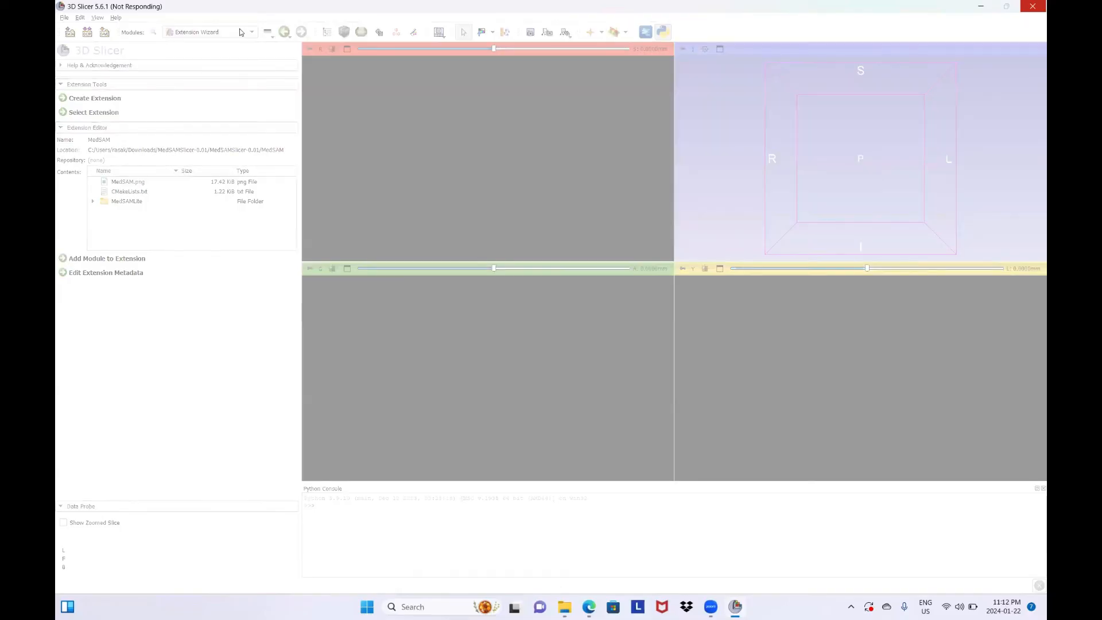
Switch to the MedSAMLite module from the Segmentation category
{"action": "left_click", "coordinate": [240, 32]}
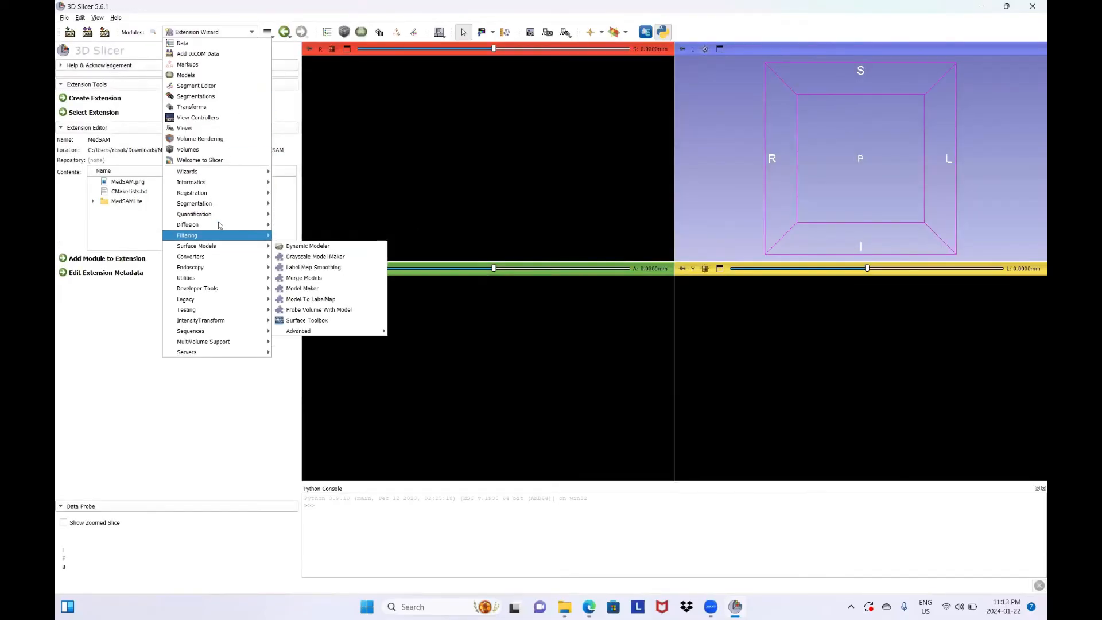
{"action": "mouse_move", "coordinate": [221, 210]}
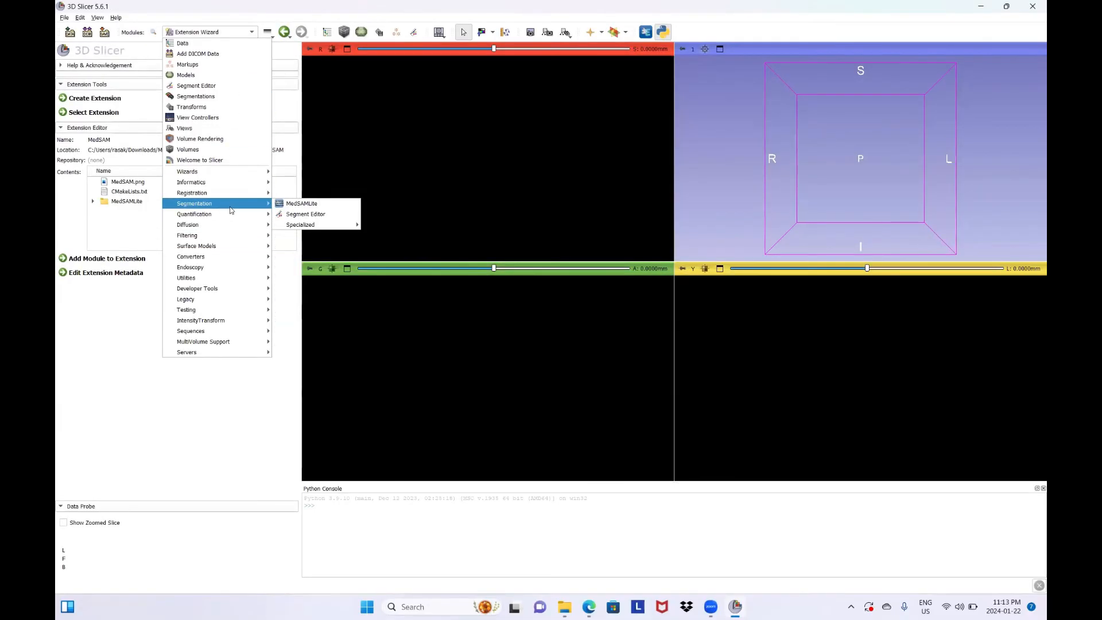
{"action": "left_click", "coordinate": [302, 204]}
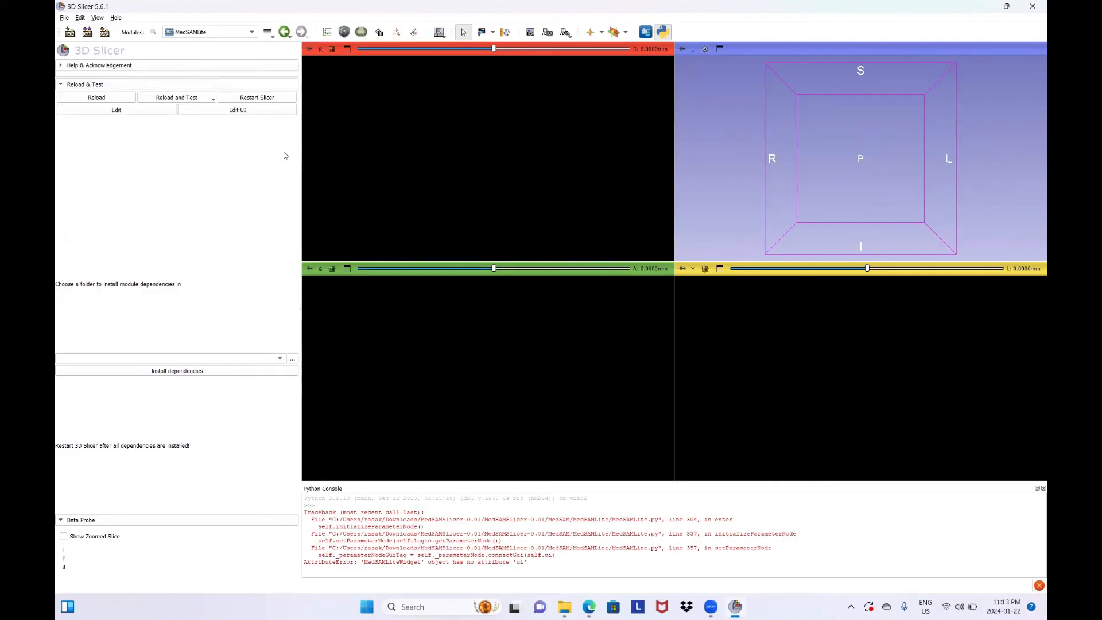
Create a medsam folder on the Desktop, choose it as the dependency location, and install the MedSAMLite module dependencies there
{"action": "left_click", "coordinate": [292, 356]}
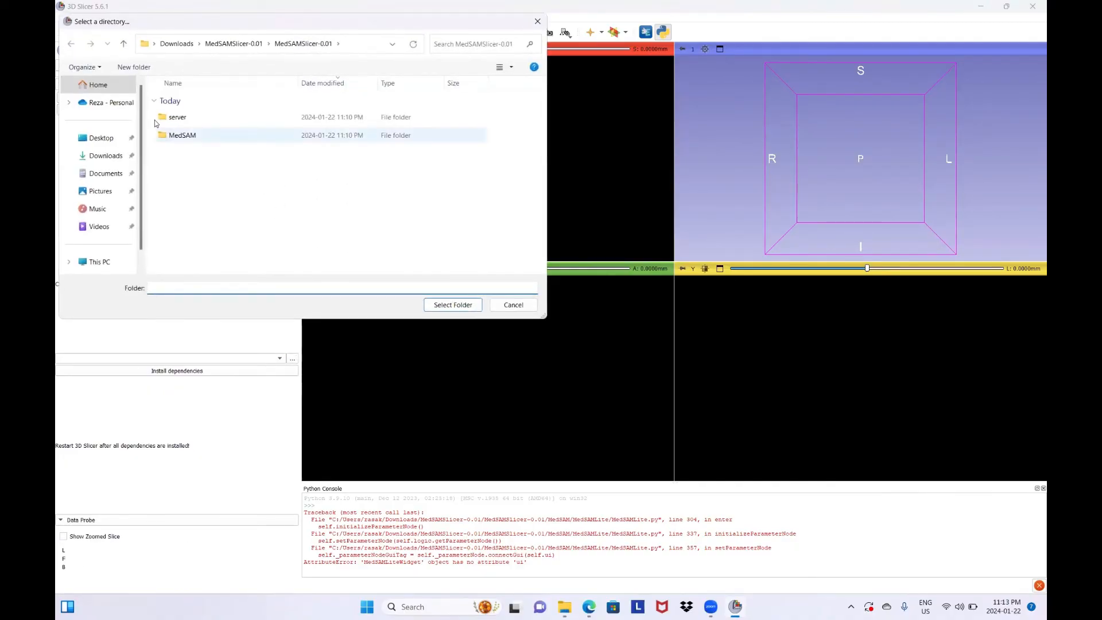
{"action": "left_click", "coordinate": [103, 140]}
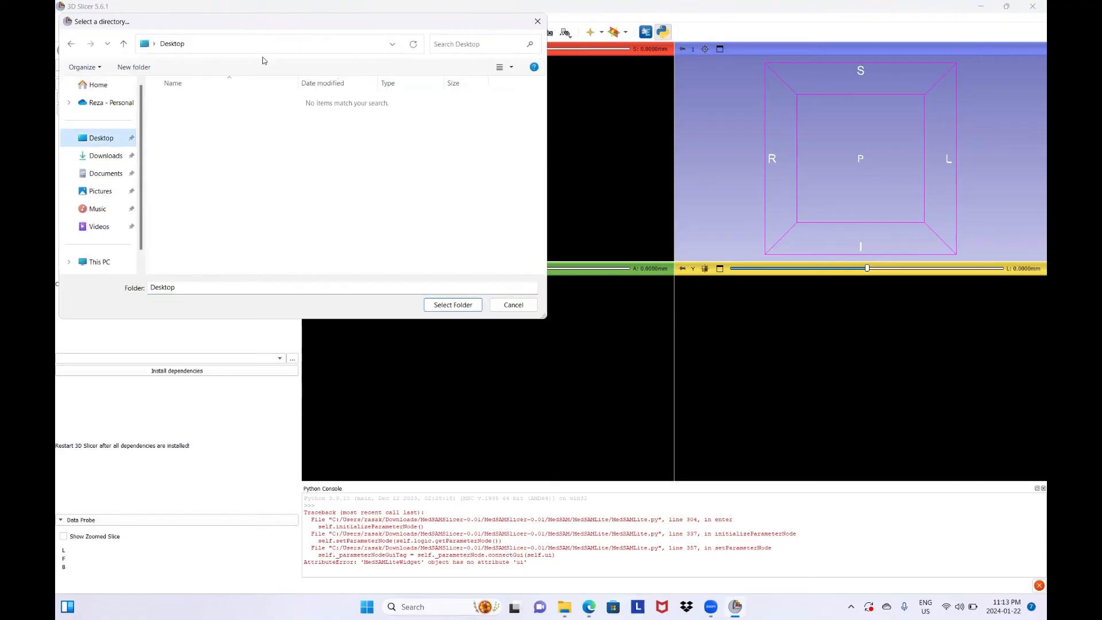
{"action": "left_click", "coordinate": [142, 69]}
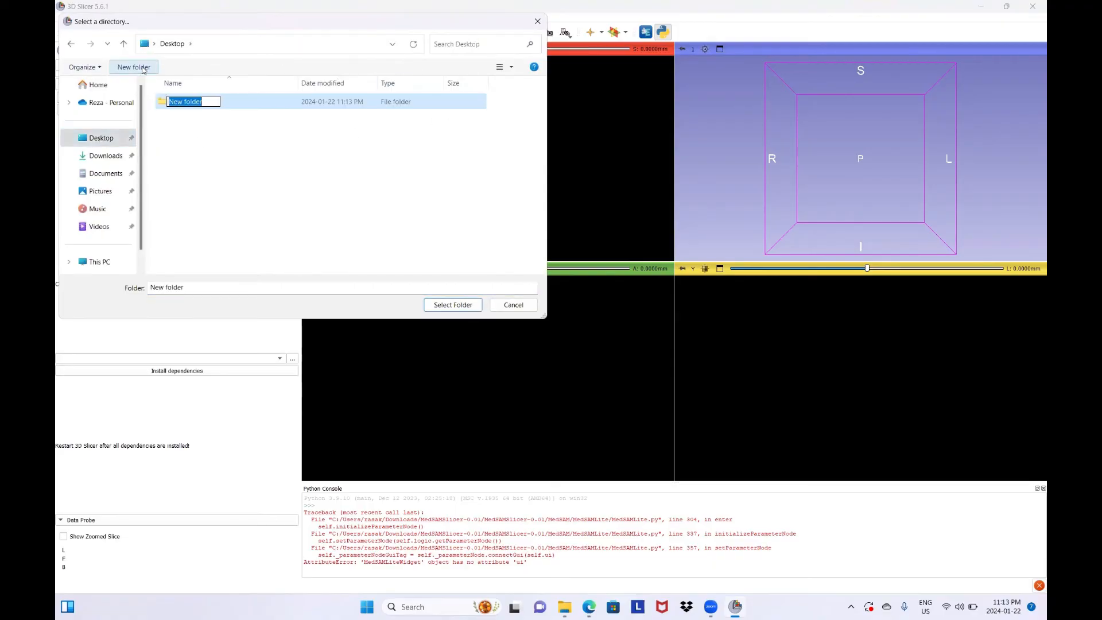
{"action": "type", "text": "medsam"}
{"action": "key", "text": "Return"}
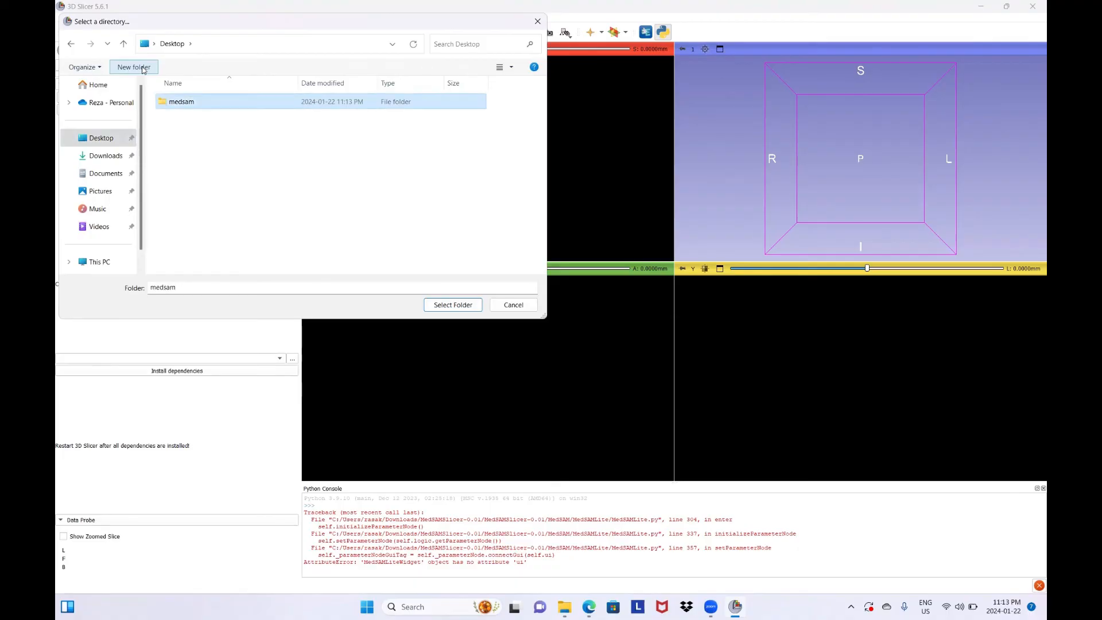
{"action": "left_click", "coordinate": [451, 311]}
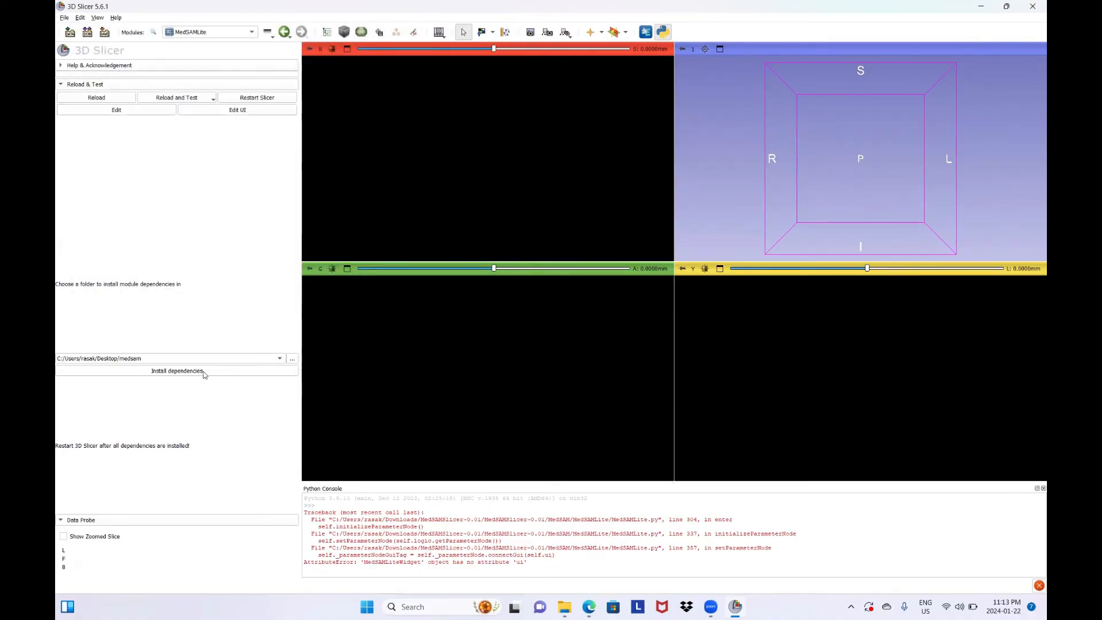
{"action": "left_click", "coordinate": [204, 371]}
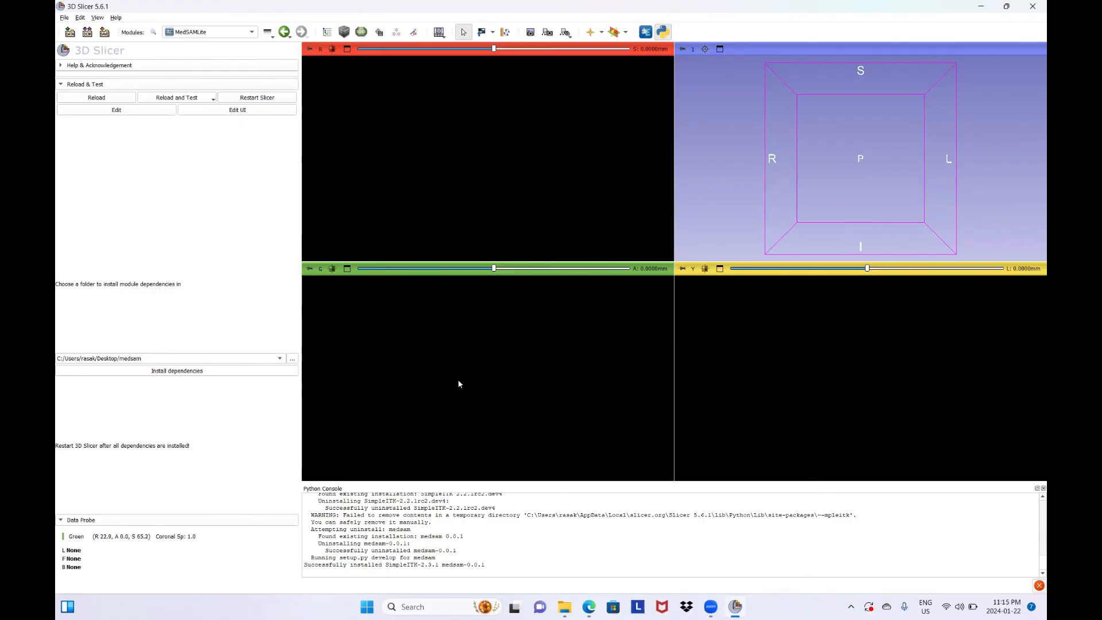
Exit Slicer 5.6.1, relaunch it from the desktop, and dismiss its clinical-use notice
{"action": "left_click", "coordinate": [1034, 5]}
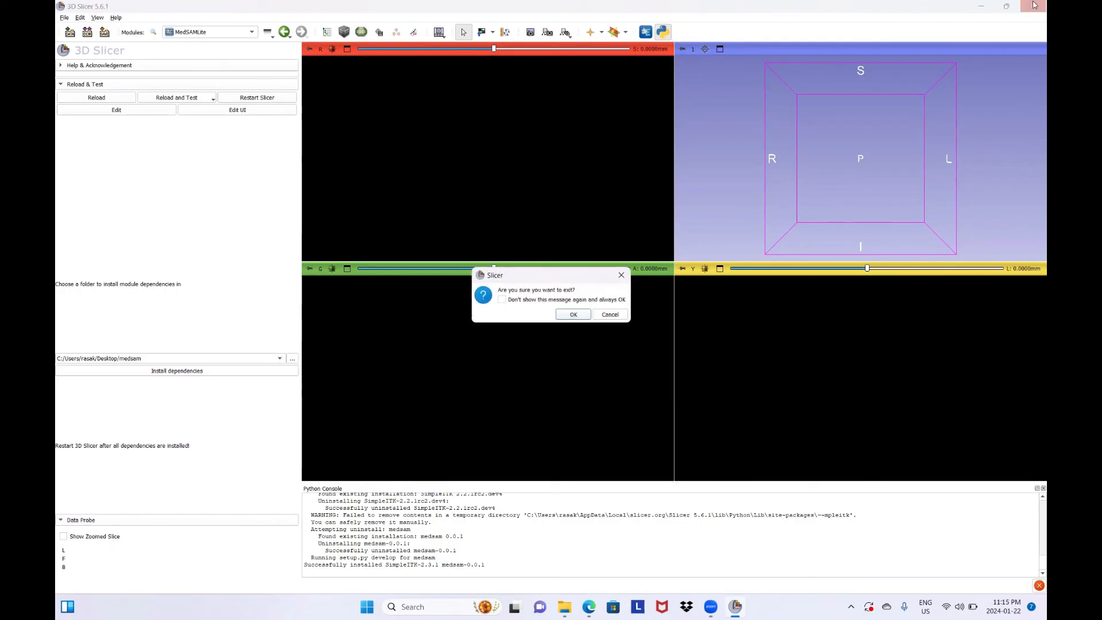
{"action": "left_click", "coordinate": [574, 314]}
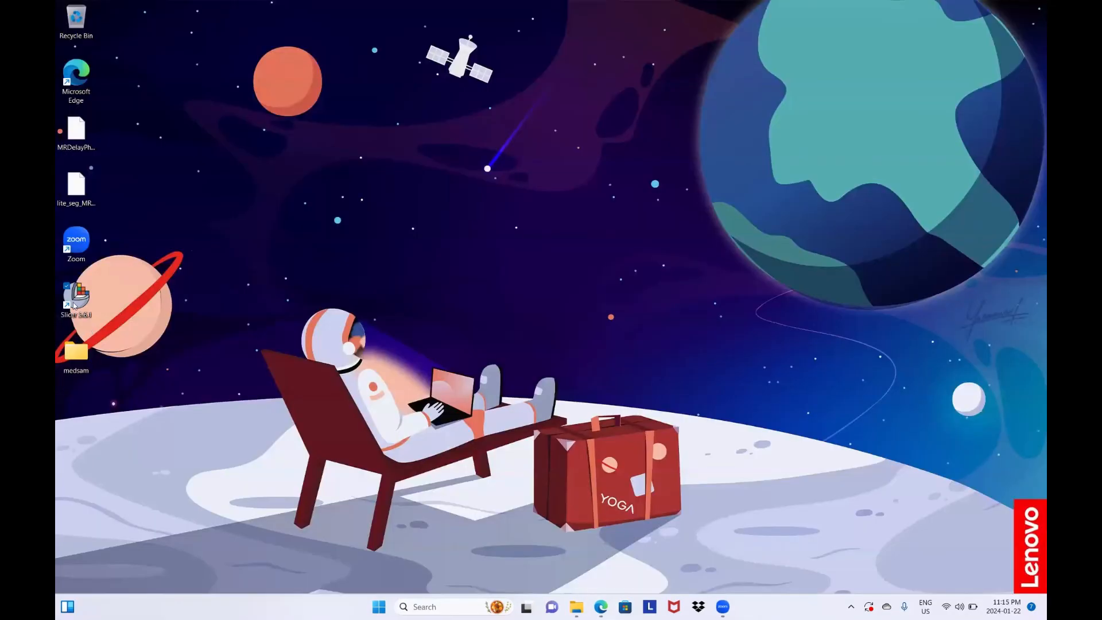
{"action": "double_click", "coordinate": [75, 304]}
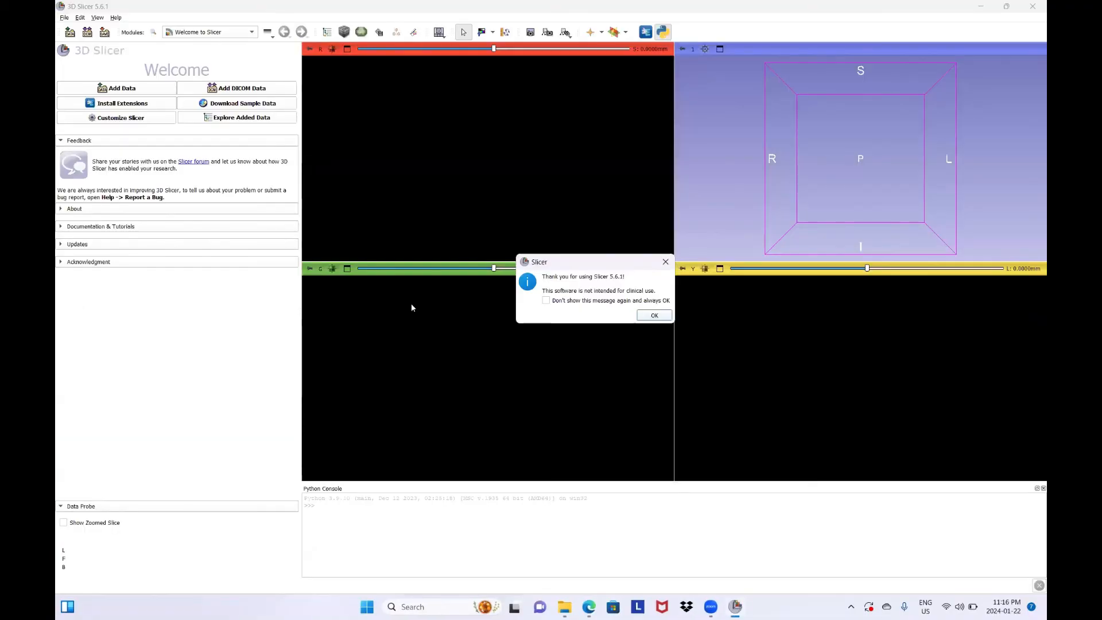
{"action": "left_click", "coordinate": [663, 318]}
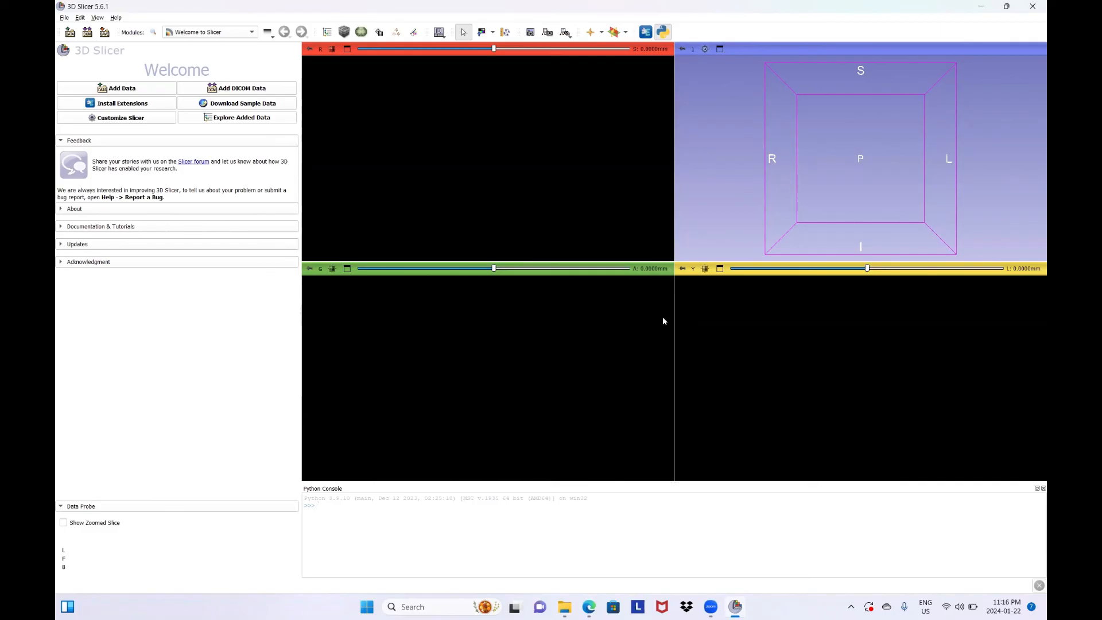
Open the MedSAMLite module from the Segmentation category in the restarted Slicer
{"action": "left_click", "coordinate": [210, 34]}
{"action": "mouse_move", "coordinate": [221, 205]}
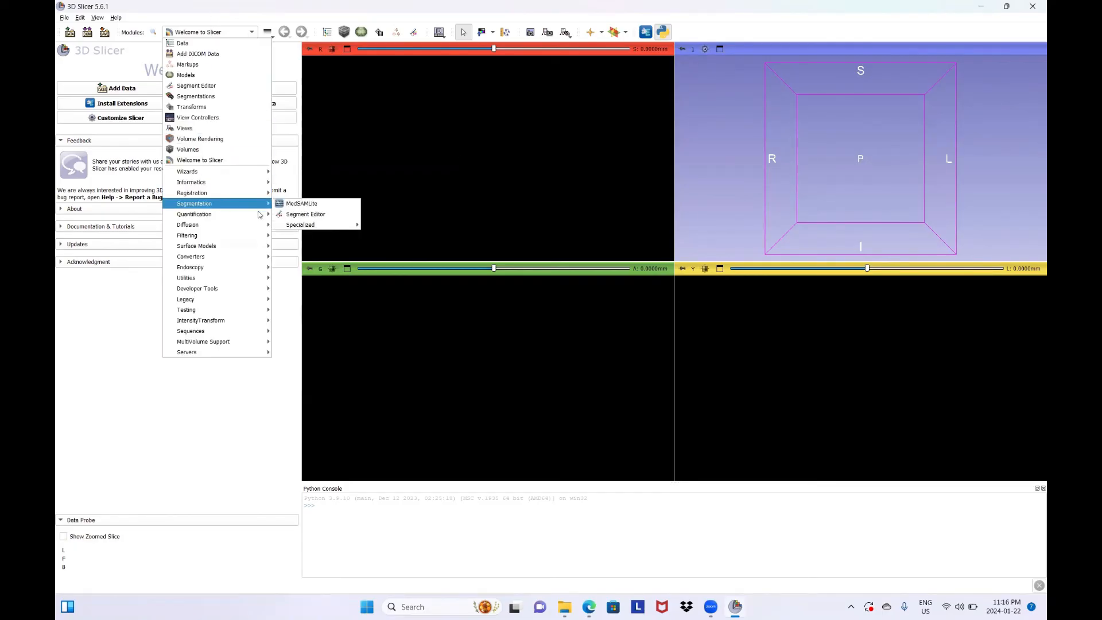
{"action": "left_click", "coordinate": [295, 207]}
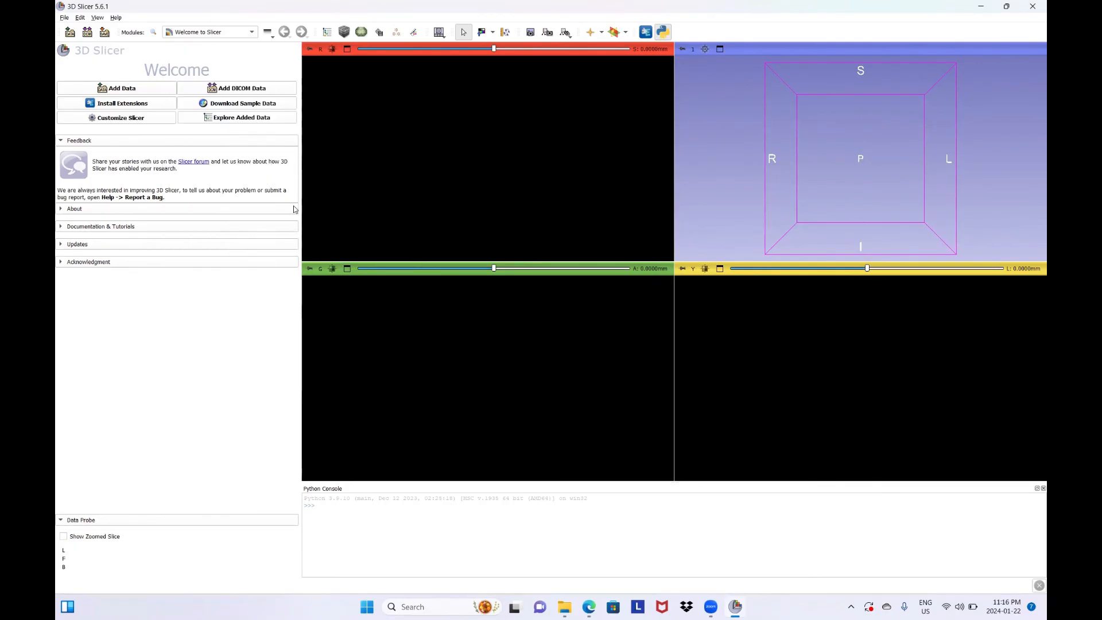